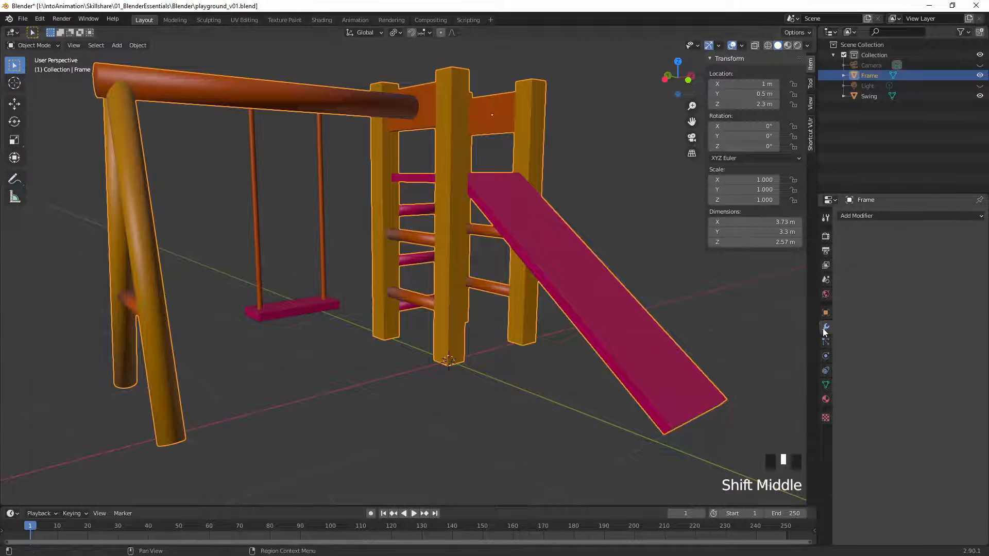
# - Add a Bevel modifier to the playground Frame object and shade the frame smooth
pyautogui.click(874, 215)
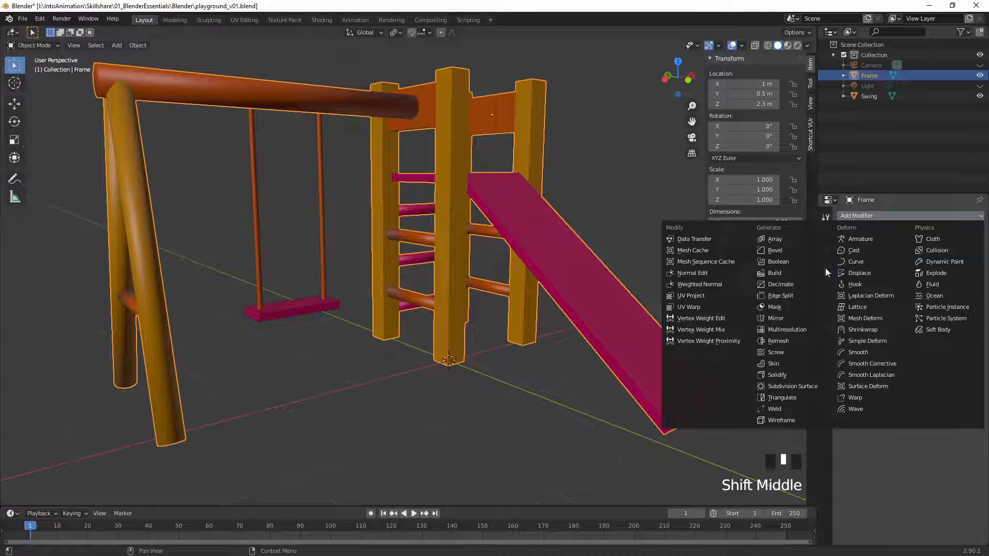
pyautogui.click(790, 251)
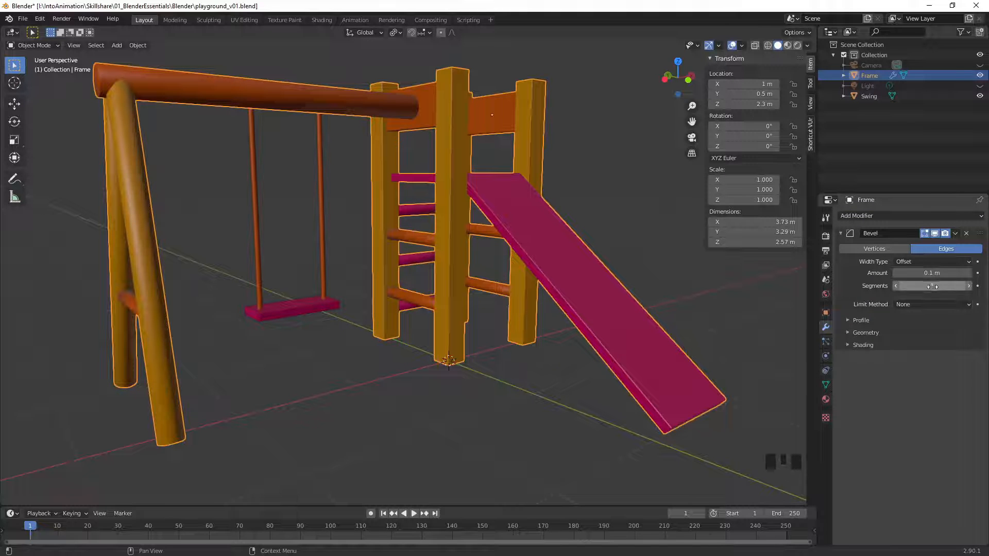
pyautogui.moveTo(585, 268); pyautogui.dragTo(517, 238, button='middle')
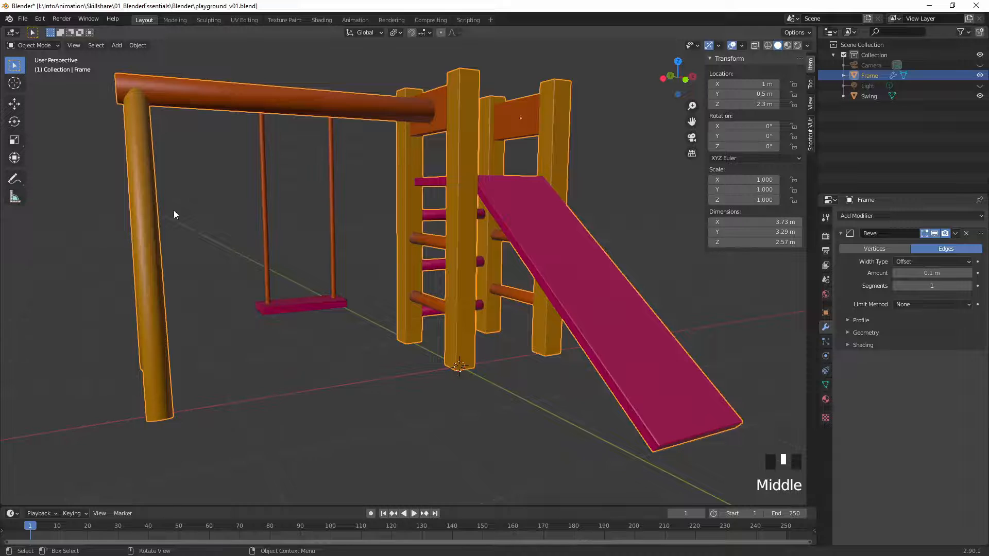
pyautogui.moveTo(174, 210); pyautogui.dragTo(461, 128, button='middle')
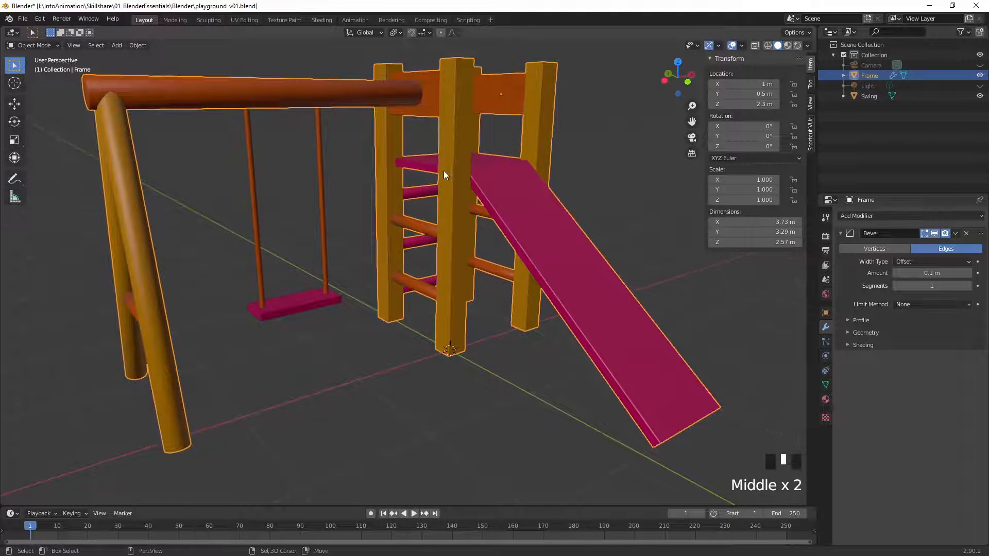
pyautogui.keyDown('shift'); pyautogui.moveTo(443, 171); pyautogui.dragTo(572, 195, button='middle'); pyautogui.keyUp('shift')
pyautogui.keyDown('shift'); pyautogui.moveTo(792, 233); pyautogui.dragTo(785, 233, button='middle'); pyautogui.keyUp('shift')
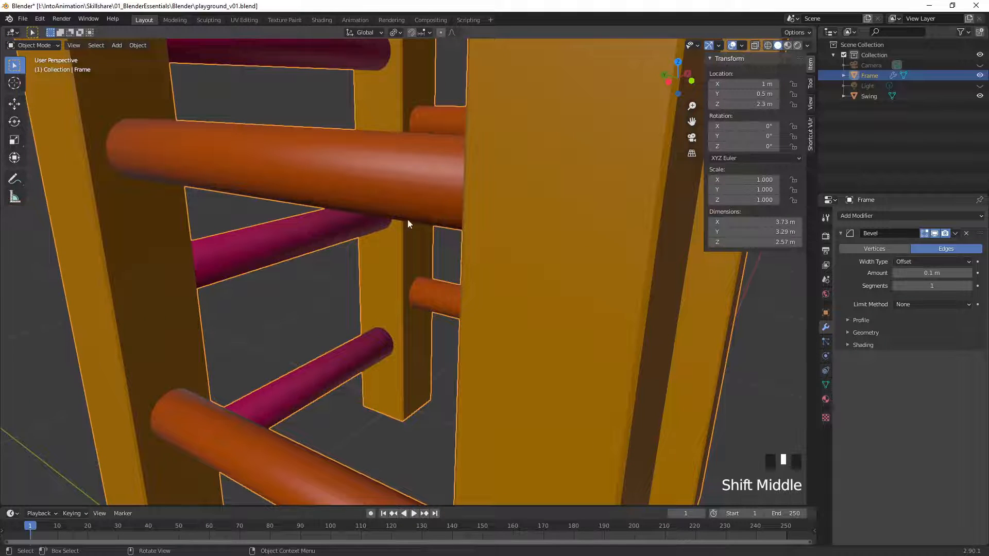
pyautogui.rightClick(401, 181)
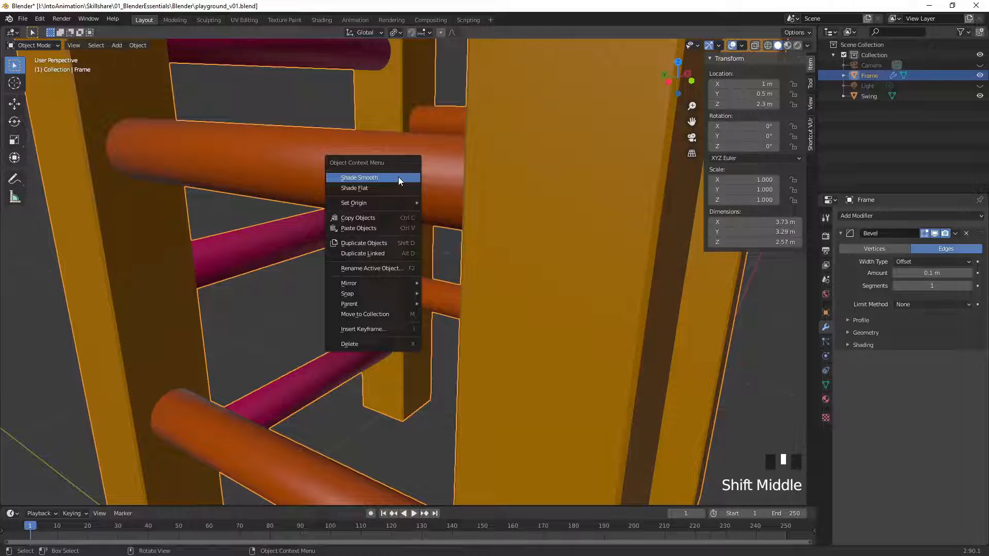
pyautogui.rightClick(398, 177)
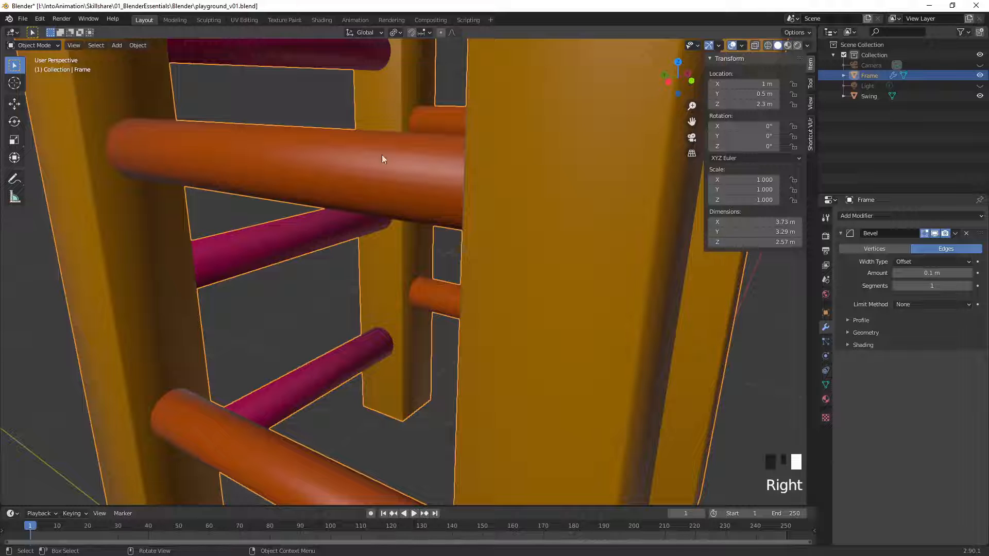
# - Set the limit method of the frame's Bevel modifier to Angle
pyautogui.moveTo(539, 174); pyautogui.dragTo(490, 199, button='middle')
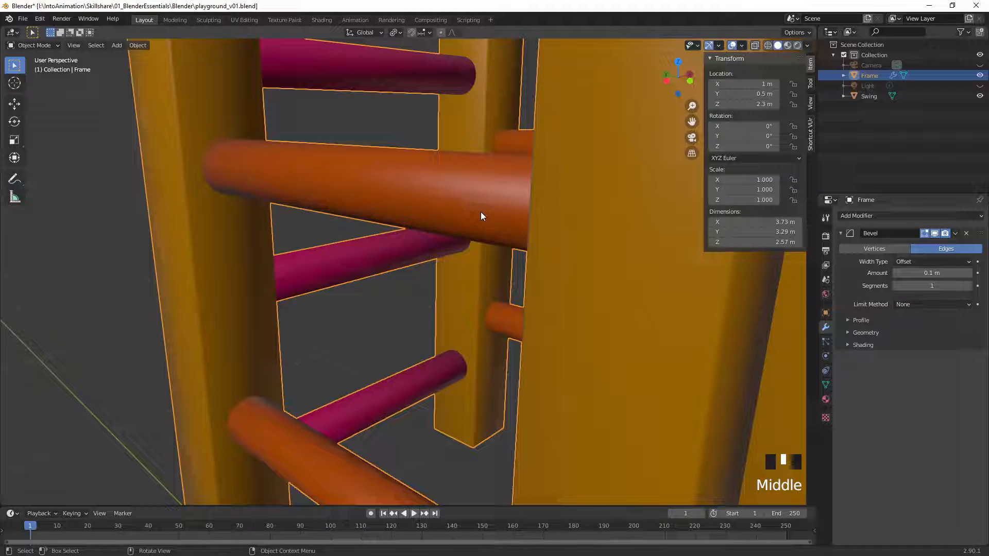
pyautogui.click(914, 304)
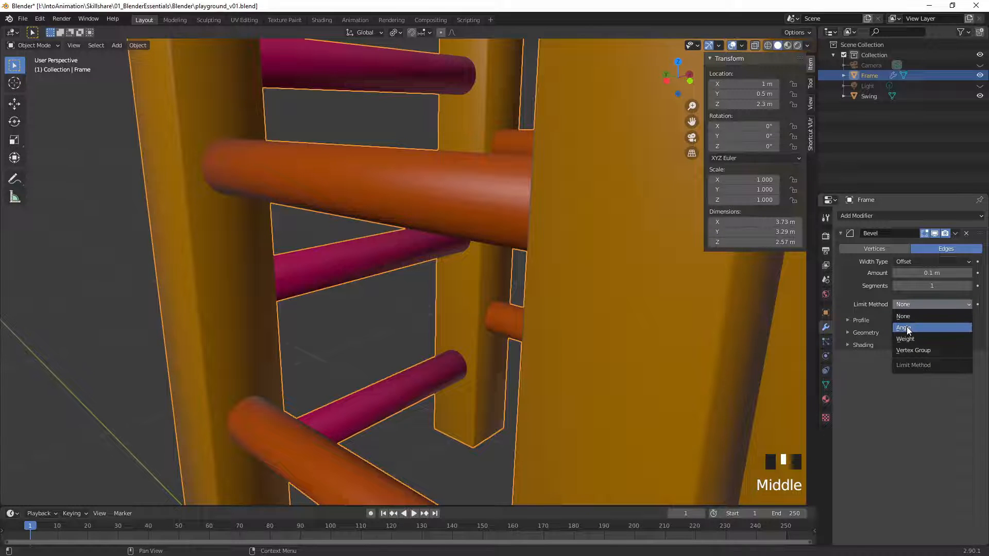
pyautogui.click(906, 327)
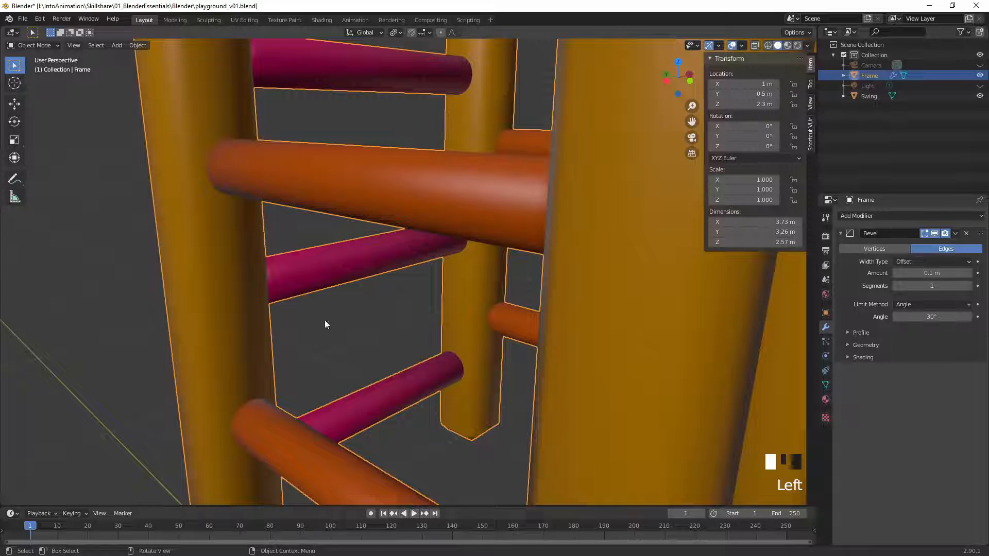
# - Reduce the frame's bevel amount to 0.008 m and set its segments to 2
pyautogui.keyDown('ctrl'); pyautogui.moveTo(742, 298); pyautogui.dragTo(410, 140, button='middle'); pyautogui.keyUp('ctrl')
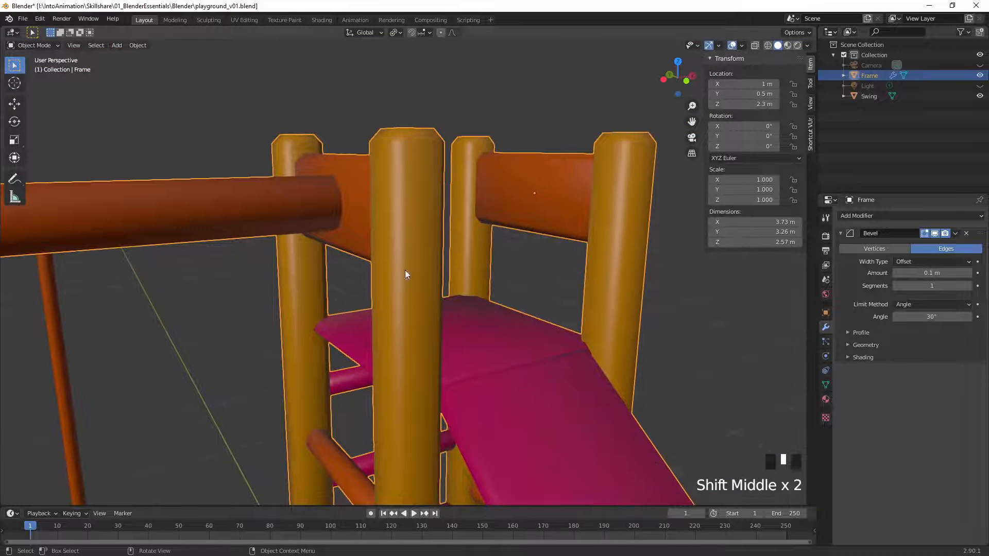
pyautogui.keyDown('shift'); pyautogui.moveTo(456, 285); pyautogui.dragTo(592, 363, button='middle'); pyautogui.keyUp('shift')
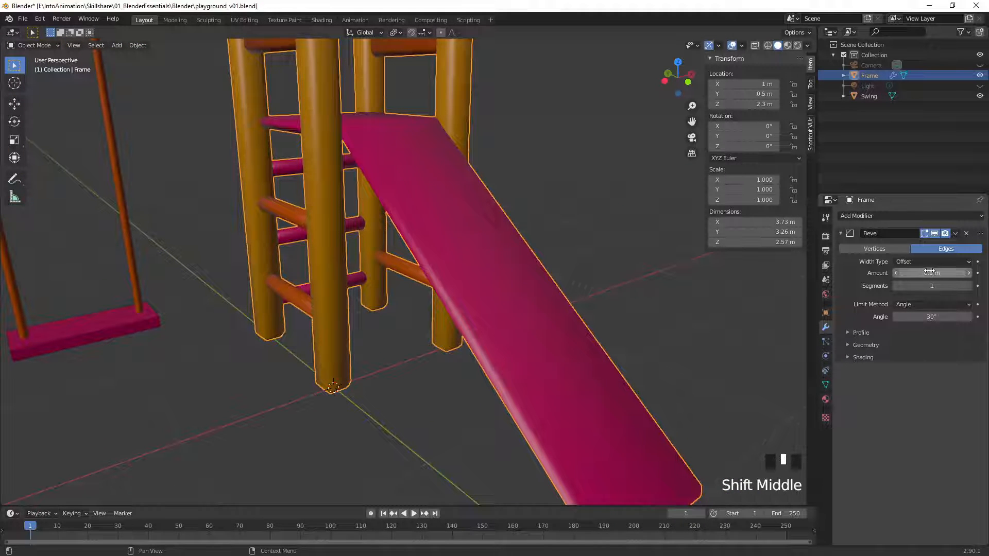
pyautogui.keyDown('shift'); pyautogui.moveTo(934, 273); pyautogui.dragTo(898, 273); pyautogui.keyUp('shift')
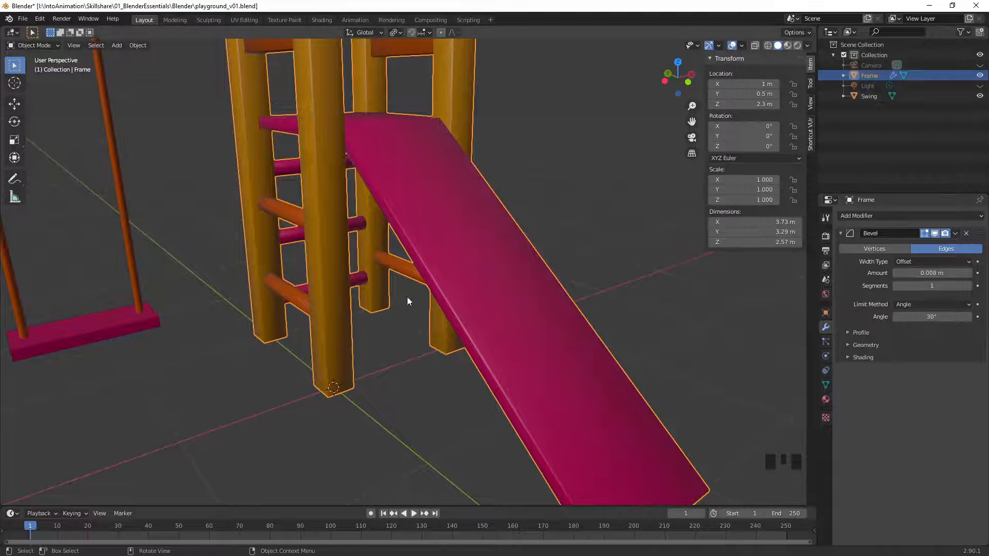
pyautogui.moveTo(407, 297); pyautogui.dragTo(350, 95, button='middle')
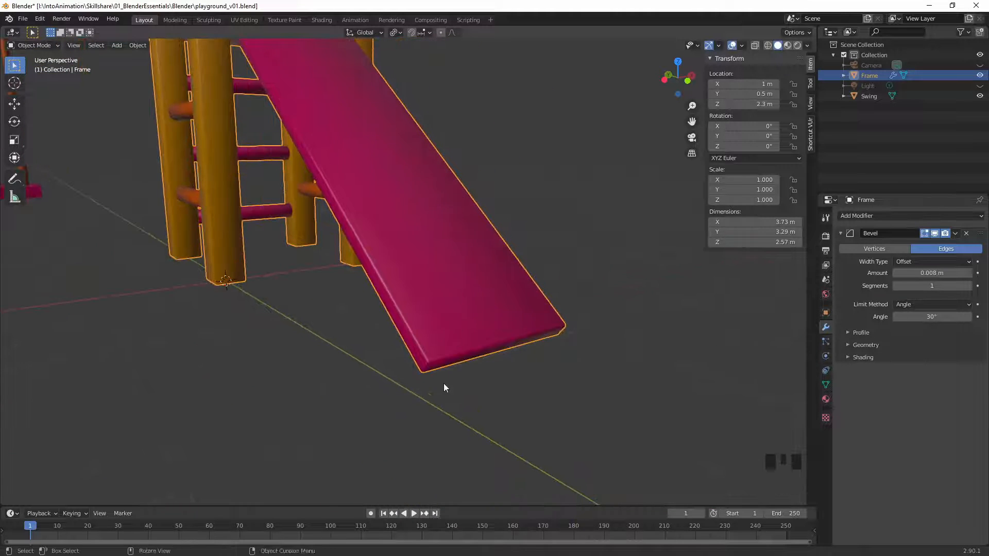
pyautogui.keyDown('ctrl'); pyautogui.moveTo(446, 387); pyautogui.dragTo(618, 293, button='middle'); pyautogui.keyUp('ctrl')
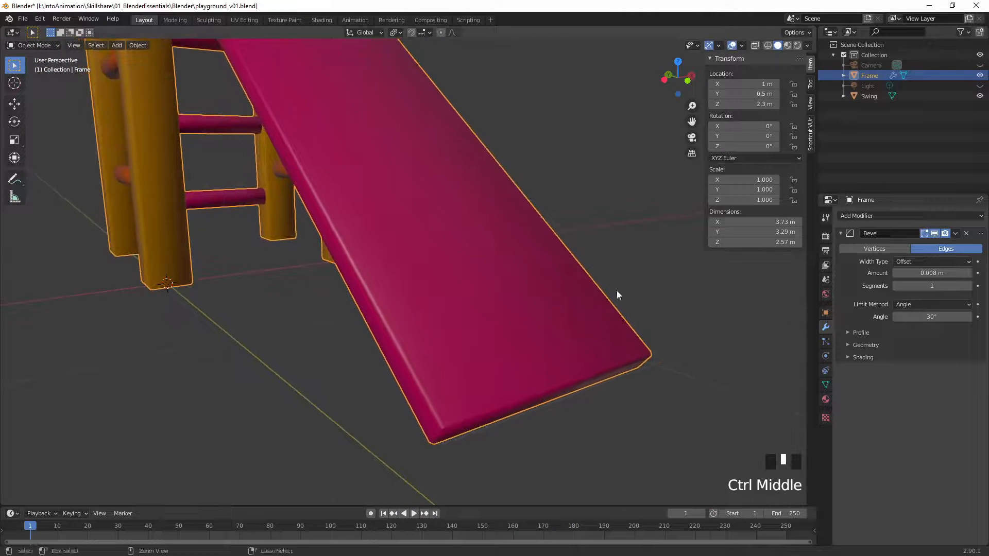
pyautogui.click(968, 286)
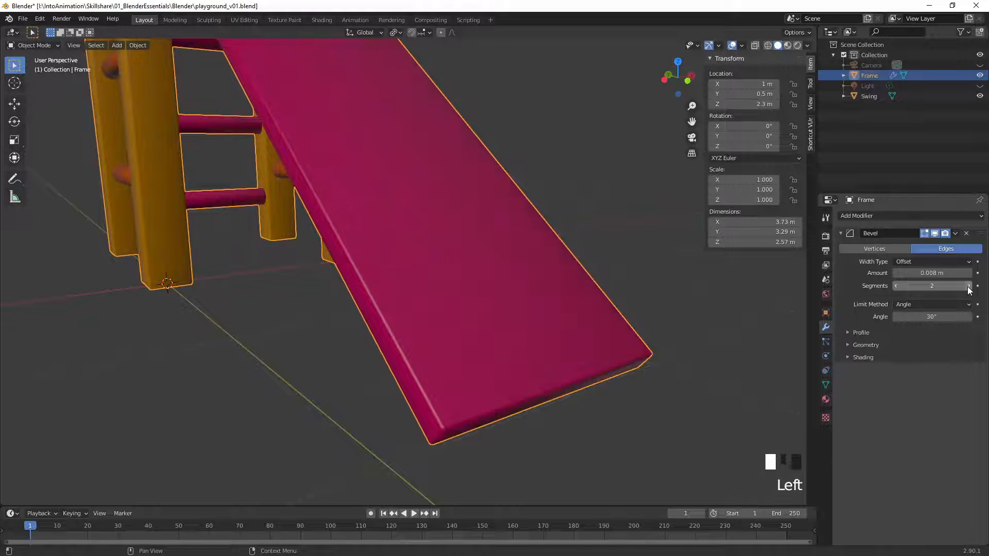
# - Select the Swing object and add a Bevel modifier to it
pyautogui.keyDown('shift'); pyautogui.moveTo(394, 234); pyautogui.dragTo(503, 269, button='middle'); pyautogui.keyUp('shift')
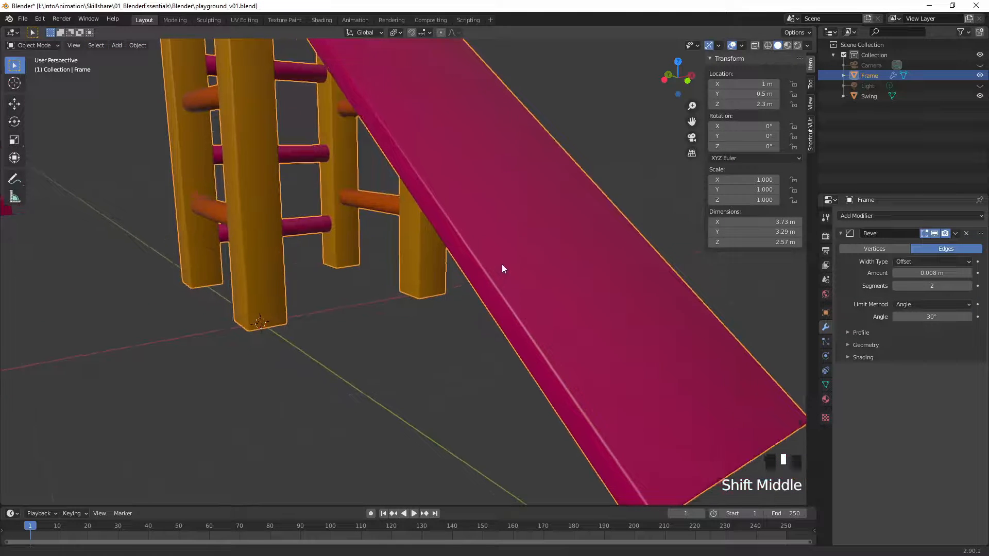
pyautogui.keyDown('shift'); pyautogui.moveTo(460, 180); pyautogui.dragTo(560, 218, button='middle'); pyautogui.keyUp('shift')
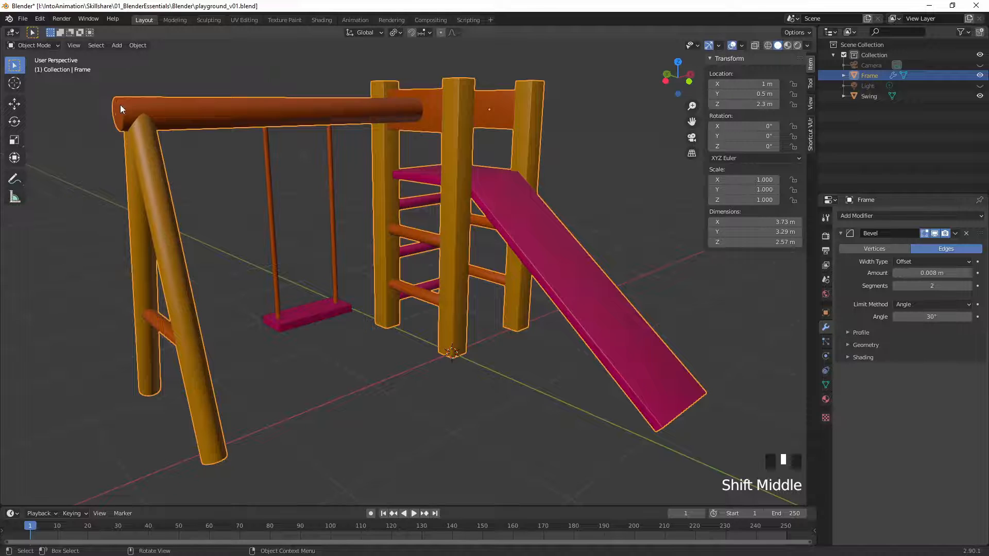
pyautogui.keyDown('shift'); pyautogui.moveTo(119, 104); pyautogui.dragTo(379, 220, button='middle'); pyautogui.keyUp('shift')
pyautogui.keyDown('ctrl'); pyautogui.moveTo(431, 242); pyautogui.dragTo(304, 241, button='middle'); pyautogui.keyUp('ctrl')
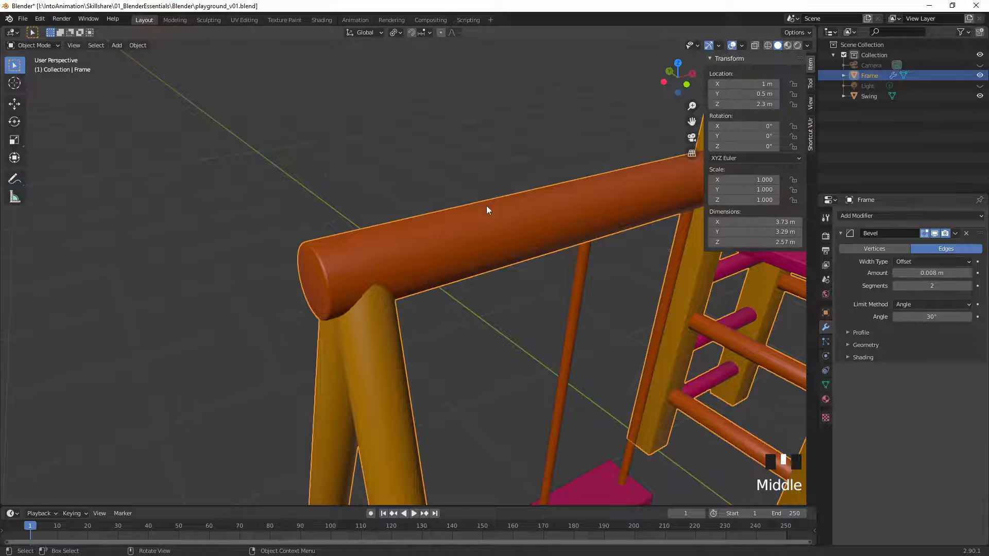
pyautogui.moveTo(592, 292); pyautogui.dragTo(439, 287, button='middle')
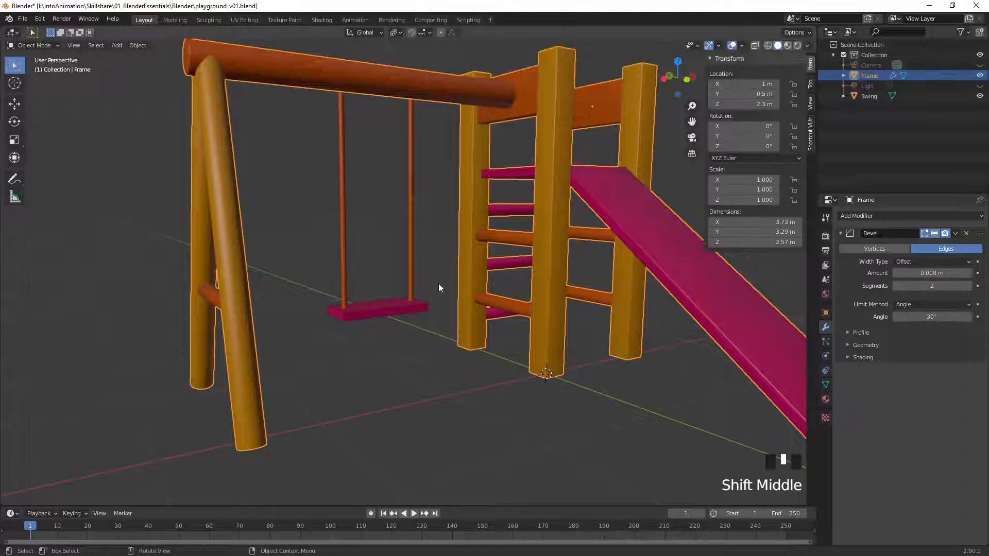
pyautogui.click(406, 306)
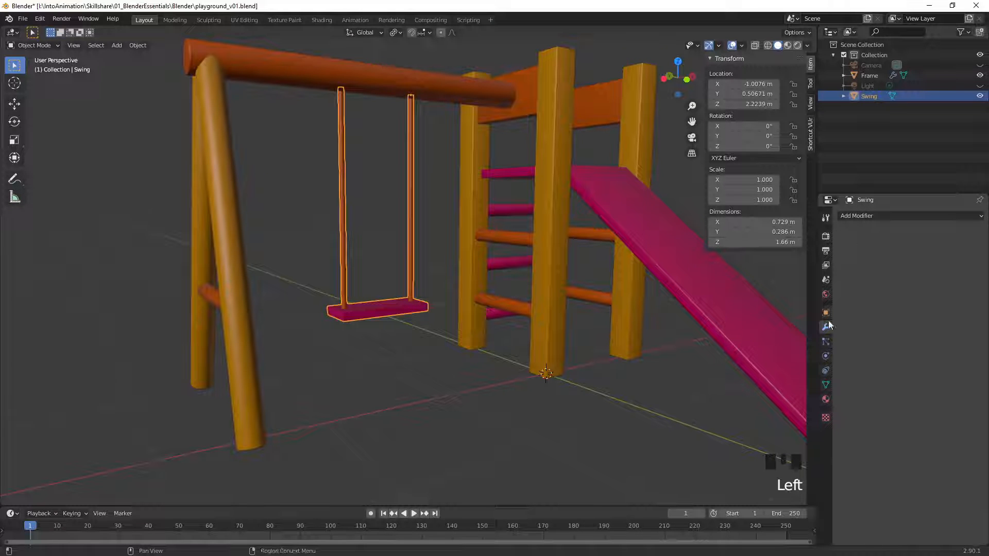
pyautogui.click(879, 219)
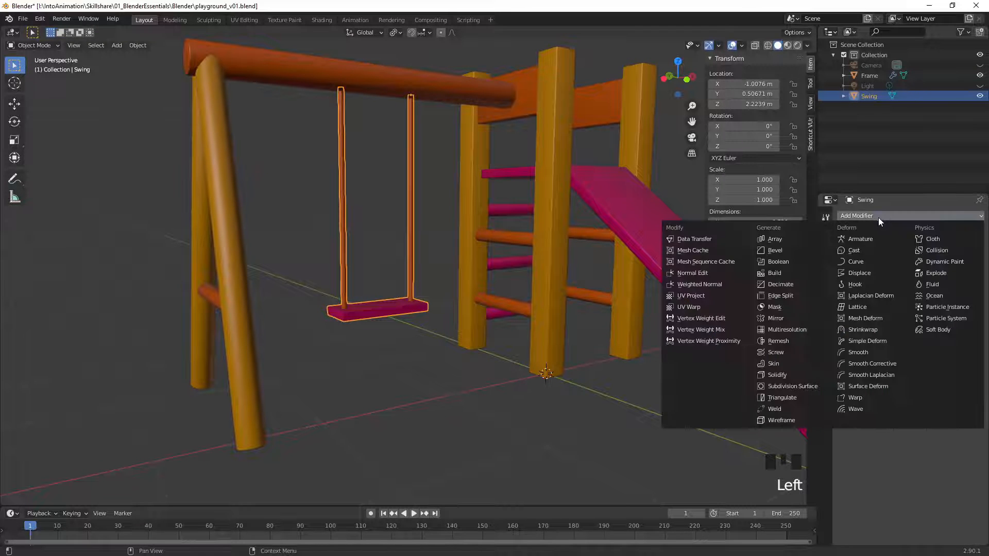
pyautogui.click(775, 250)
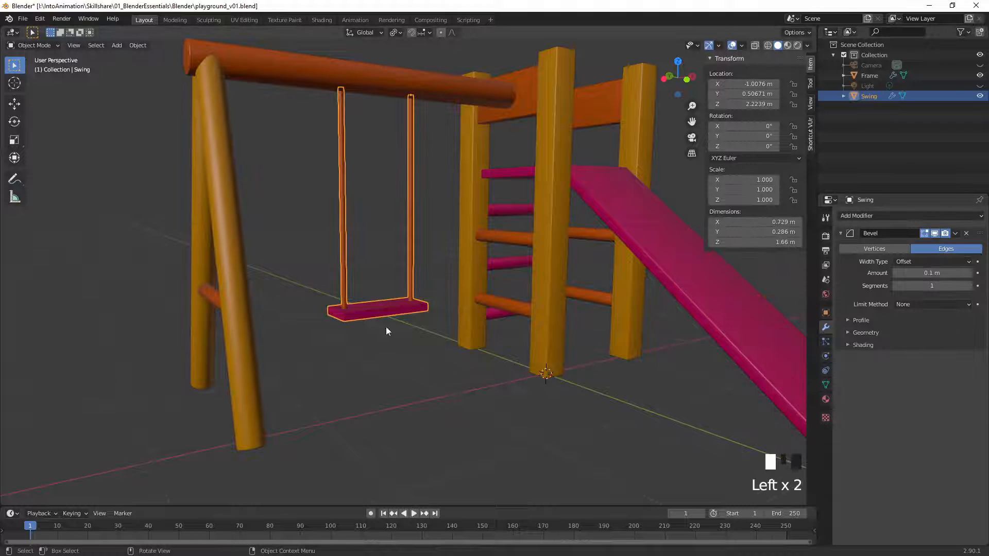
# - Limit the swing's bevel by Angle, with an amount of 0.009 m and 2 segments
pyautogui.moveTo(386, 327); pyautogui.dragTo(520, 285, button='middle')
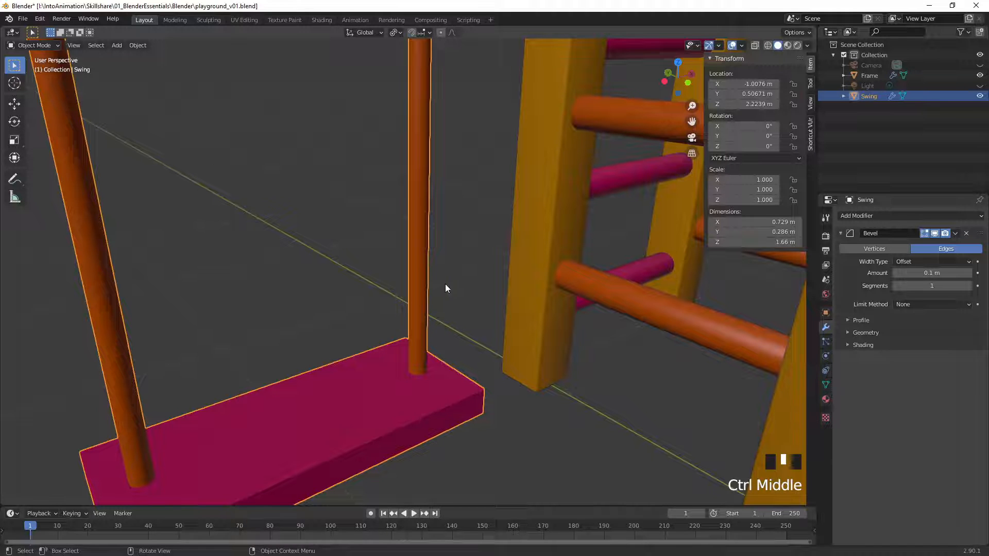
pyautogui.click(913, 304)
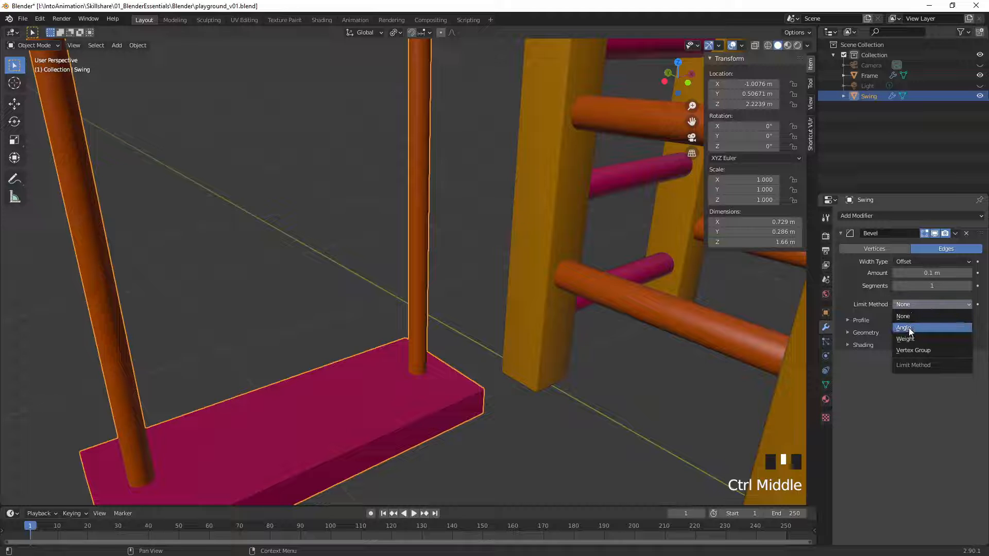
pyautogui.click(908, 327)
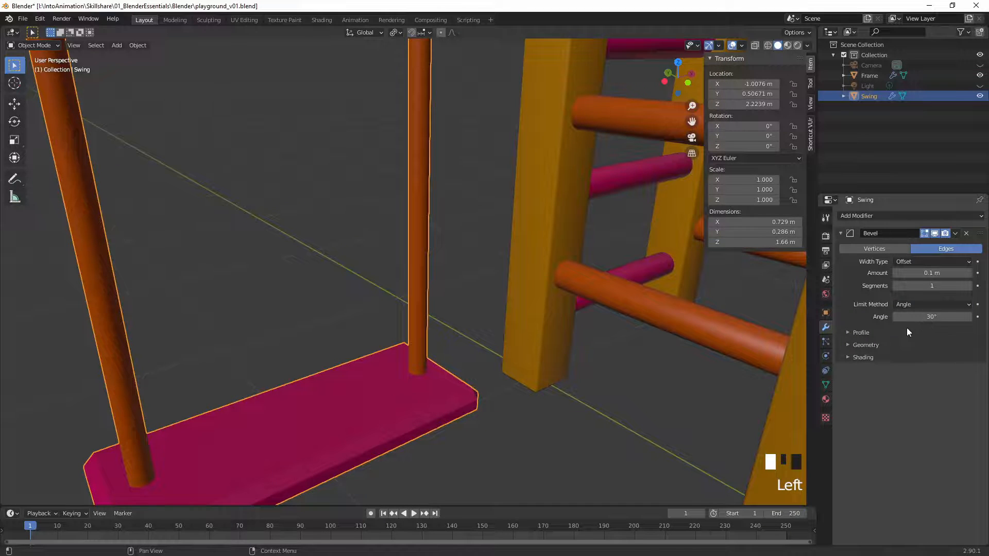
pyautogui.moveTo(423, 330); pyautogui.dragTo(403, 360, button='middle')
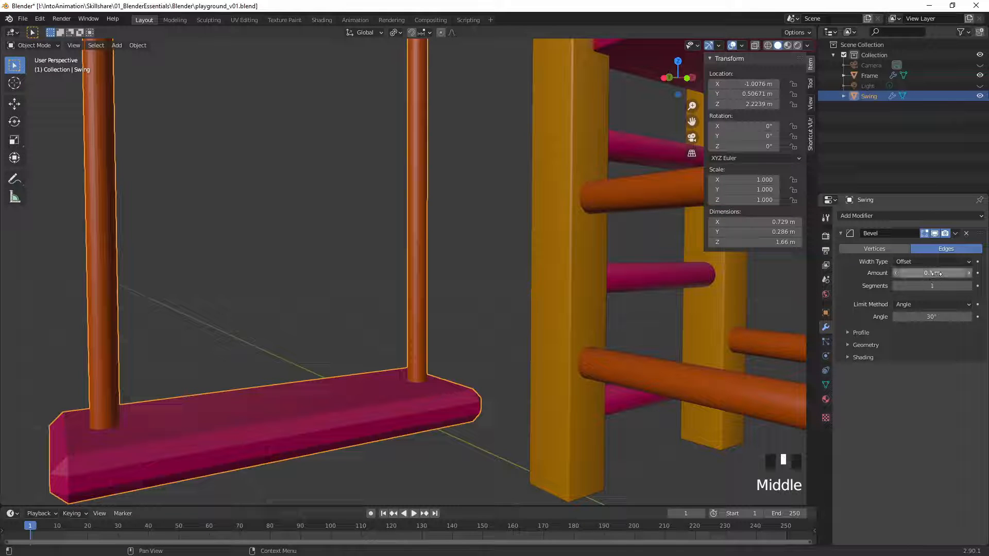
pyautogui.keyDown('shift'); pyautogui.moveTo(936, 274); pyautogui.dragTo(920, 274); pyautogui.keyUp('shift')
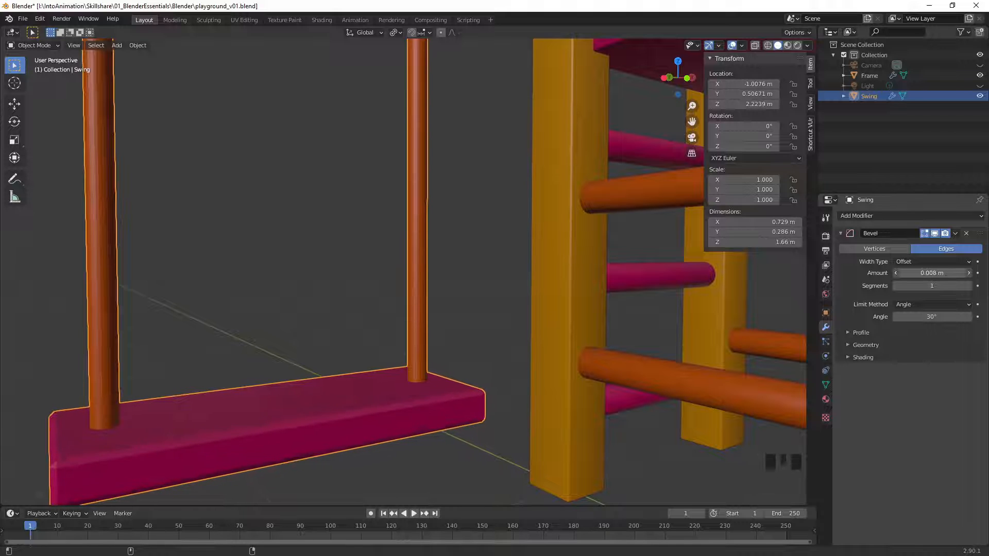
pyautogui.click(968, 286)
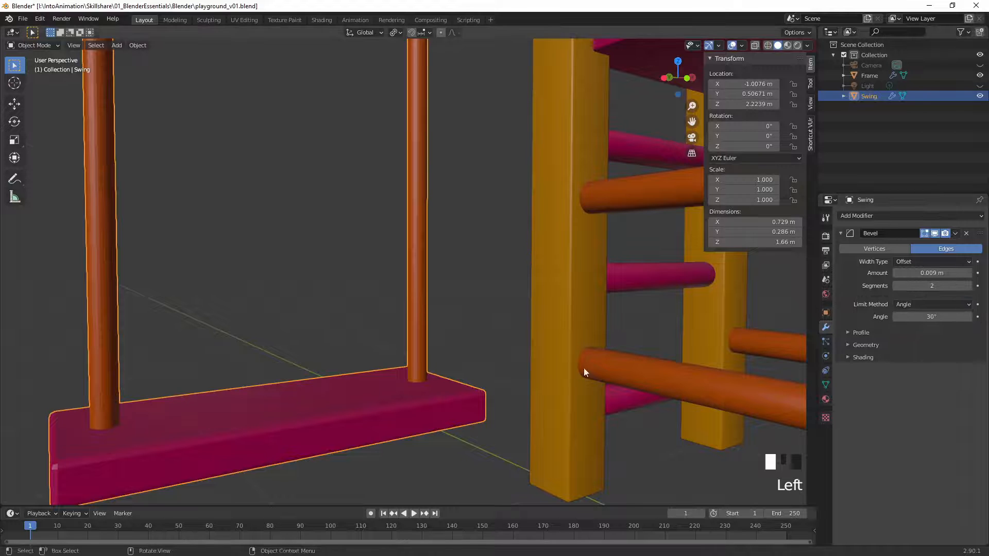
# - Shade the Swing object smooth
pyautogui.moveTo(583, 367); pyautogui.dragTo(594, 307, button='middle')
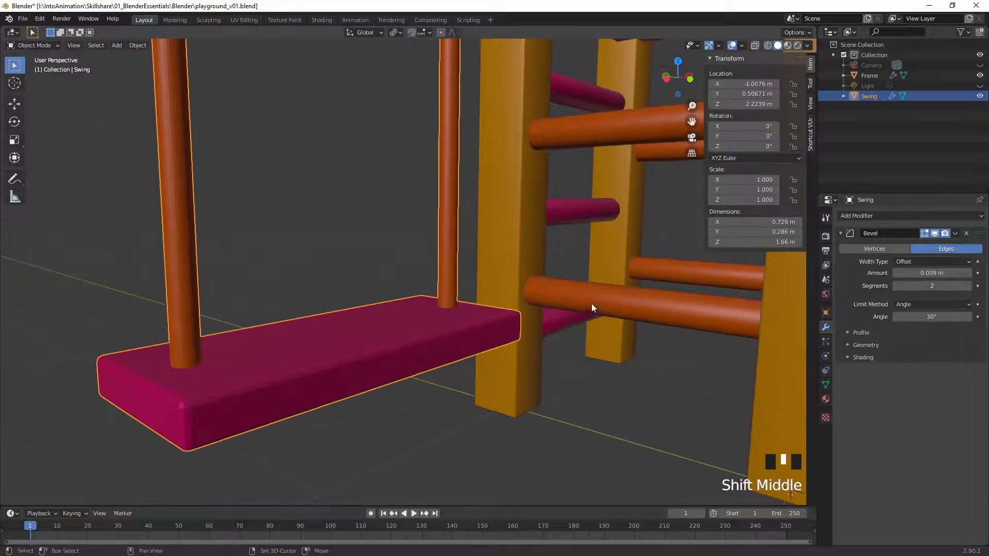
pyautogui.rightClick(456, 319)
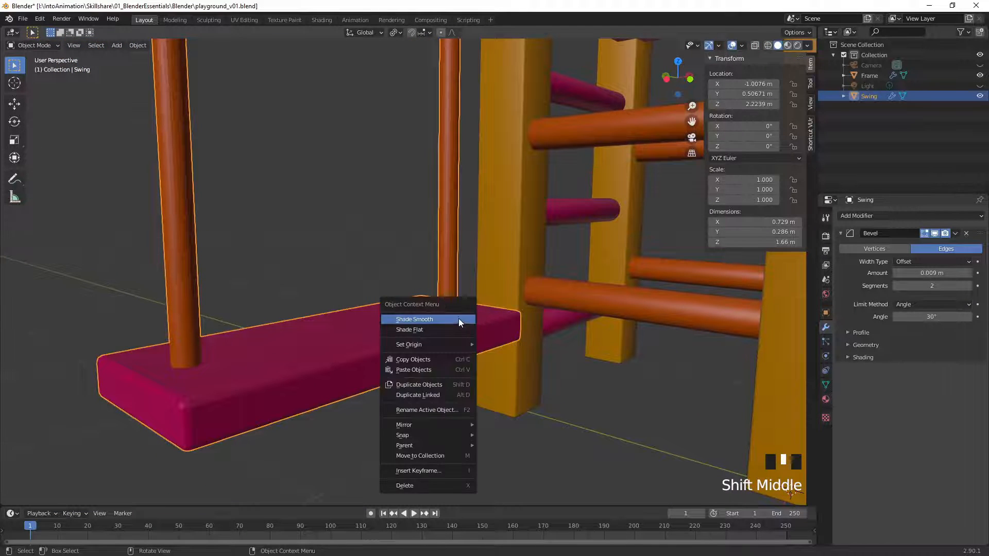
pyautogui.click(453, 320)
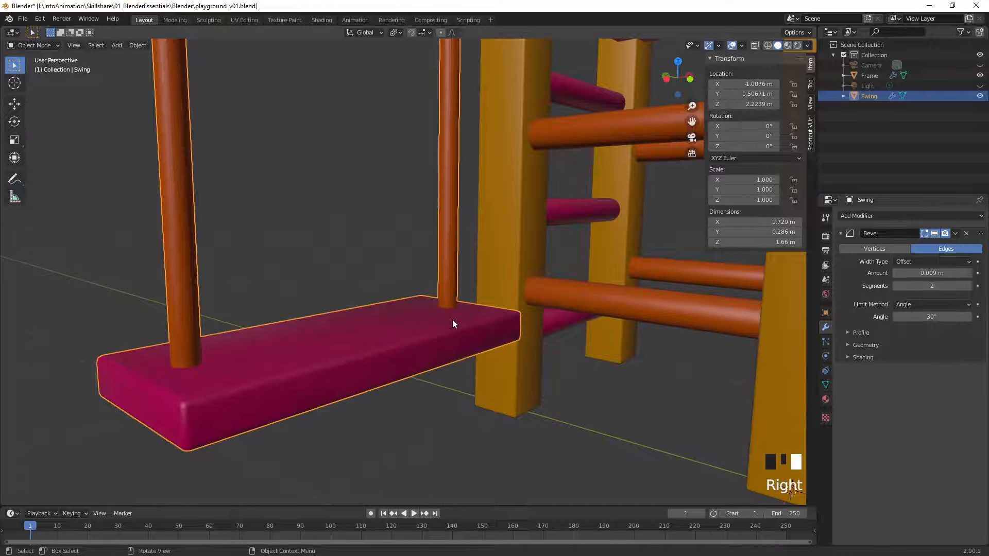
# - Deselect the swing and save the playground_v01.blend file
pyautogui.moveTo(452, 319)
pyautogui.mouseDown(button='middle')
pyautogui.moveTo(475, 336)
pyautogui.moveTo(448, 311)
pyautogui.moveTo(454, 322)
pyautogui.mouseUp(button='middle')
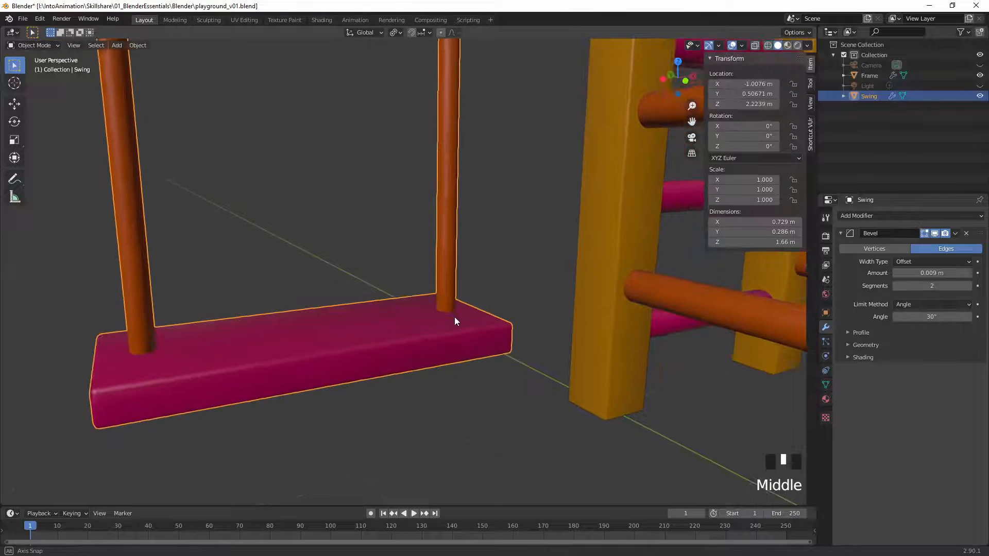
pyautogui.keyDown('ctrl'); pyautogui.moveTo(567, 287); pyautogui.dragTo(510, 250, button='middle'); pyautogui.keyUp('ctrl')
pyautogui.click(480, 260)
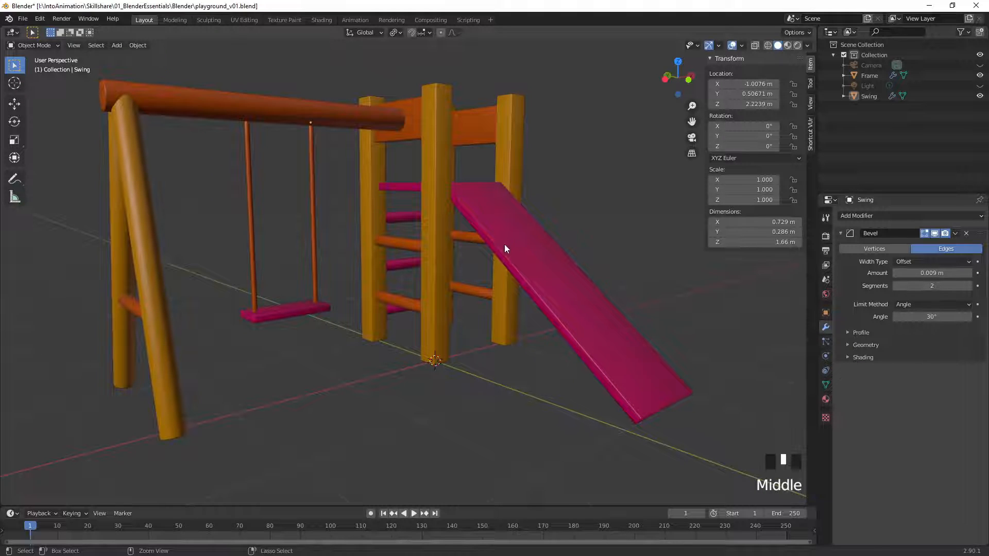
pyautogui.hotkey('ctrl', 's')
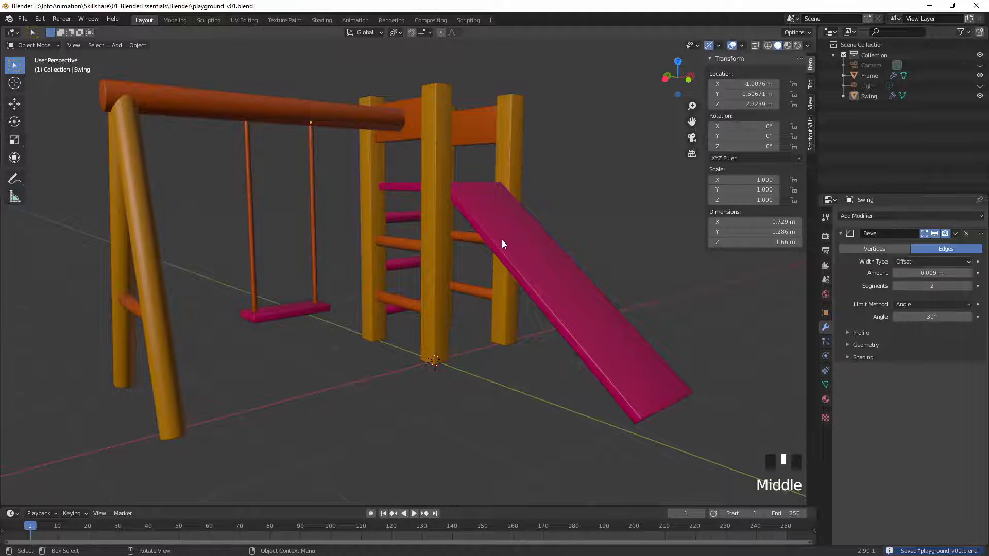
# - Open the Save As file browser for the playground scene
pyautogui.click(434, 364)
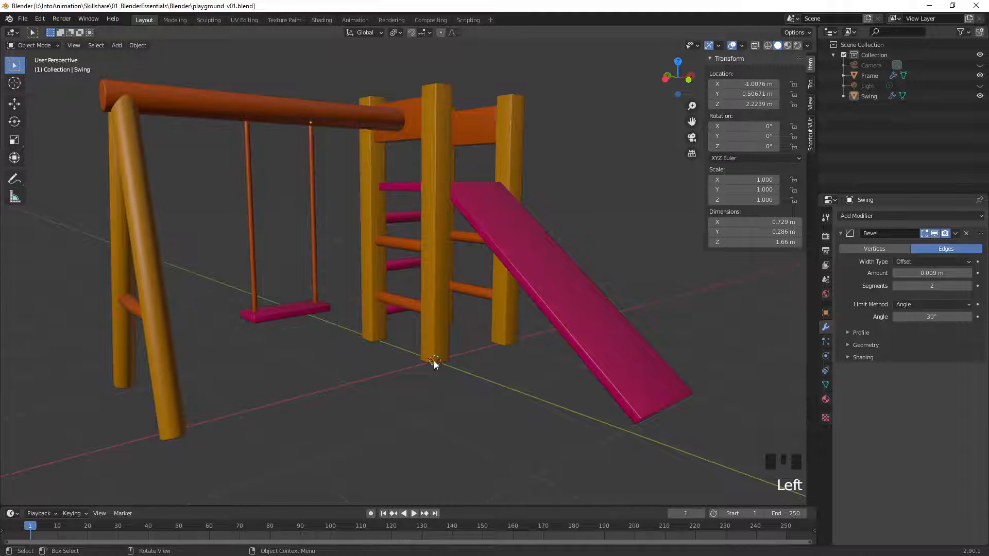
pyautogui.click(23, 19)
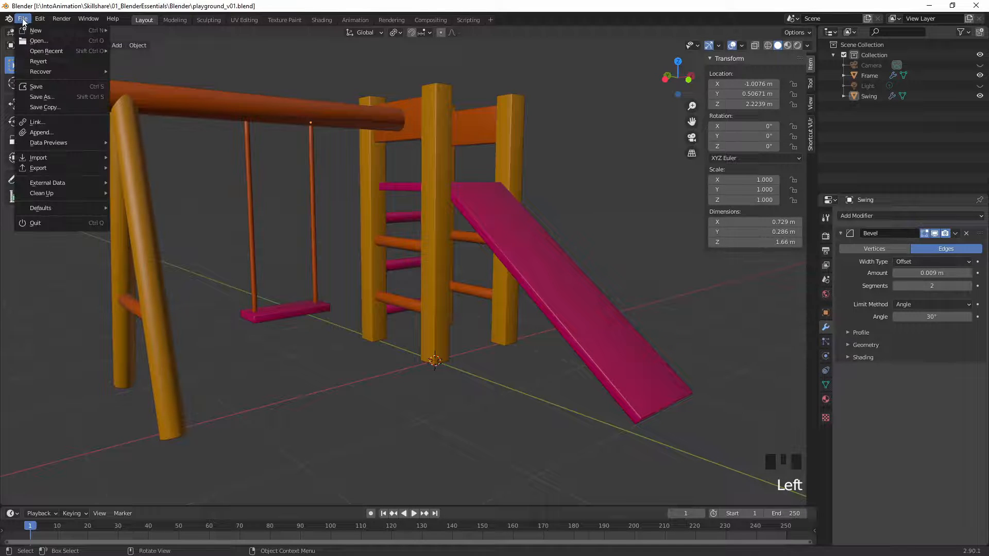
pyautogui.click(80, 97)
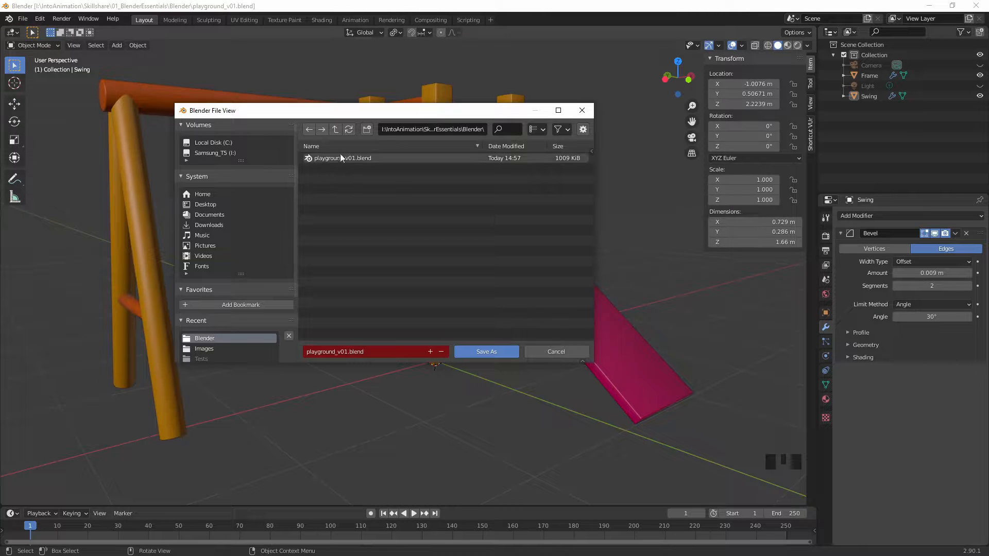